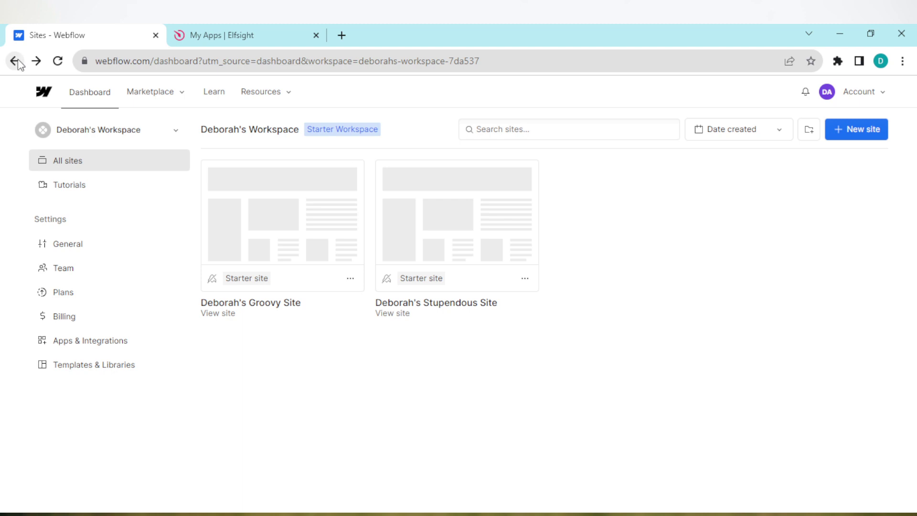
Open the first site card from the Webflow dashboard in the Designer.
{"action": "left_click", "coordinate": [300, 219]}
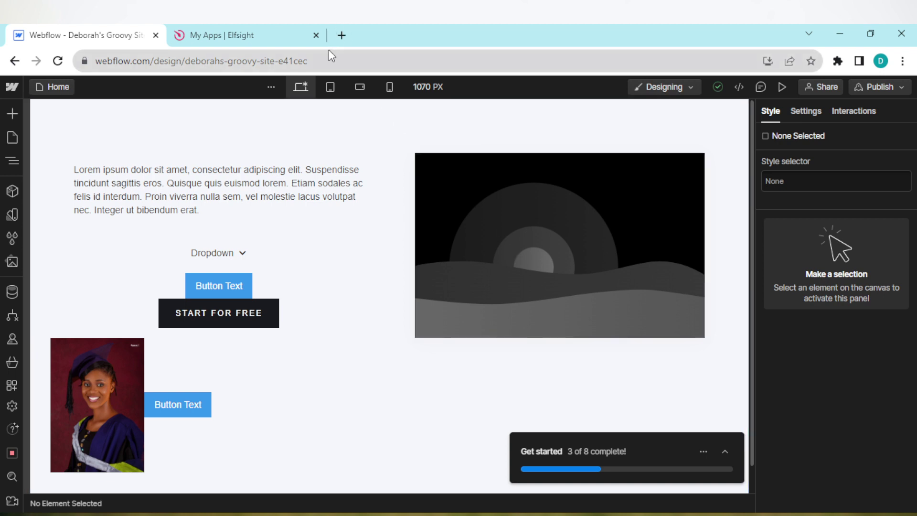
Close the Instagram Feed embed code in Elfsight and open the Apps Catalog.
{"action": "left_click", "coordinate": [263, 36]}
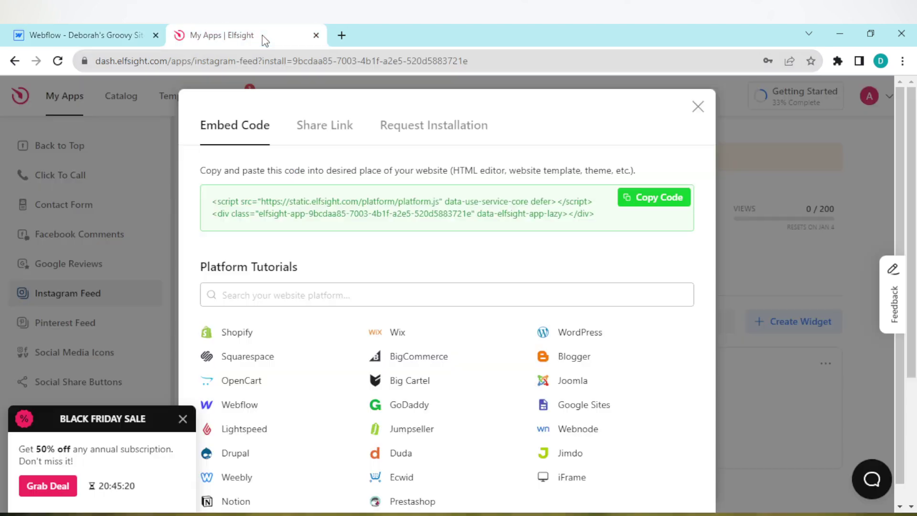
{"action": "left_click", "coordinate": [698, 106]}
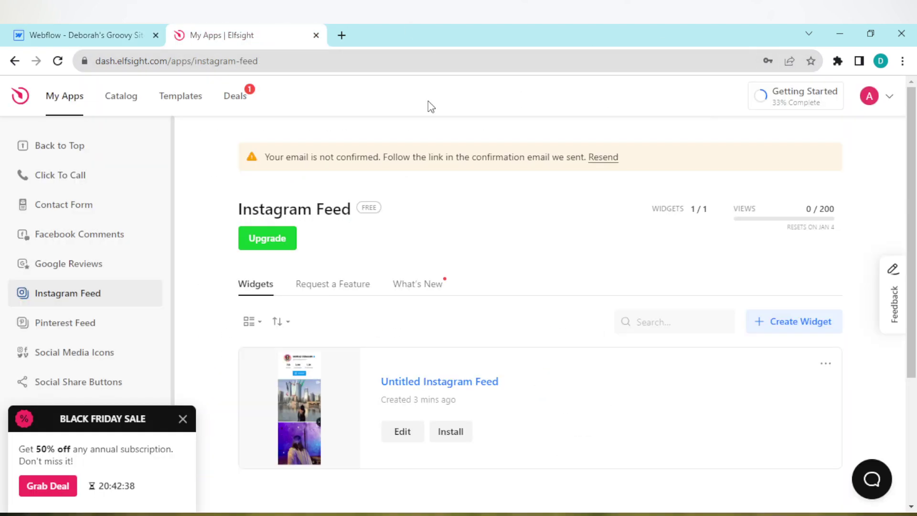
{"action": "left_click", "coordinate": [104, 100]}
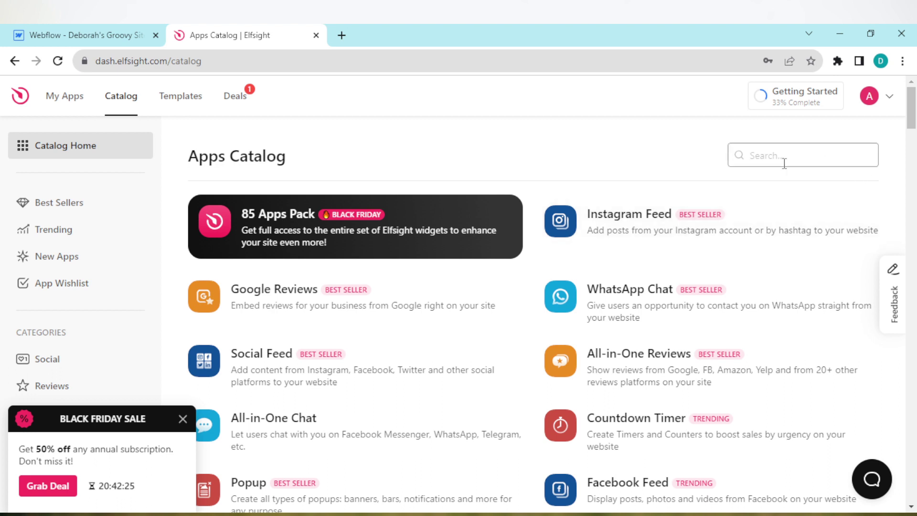
Search the Elfsight catalog for the PDF Embed app to start a widget.
{"action": "left_click", "coordinate": [799, 153]}
{"action": "type", "text": "p"}
{"action": "type", "text": "df"}
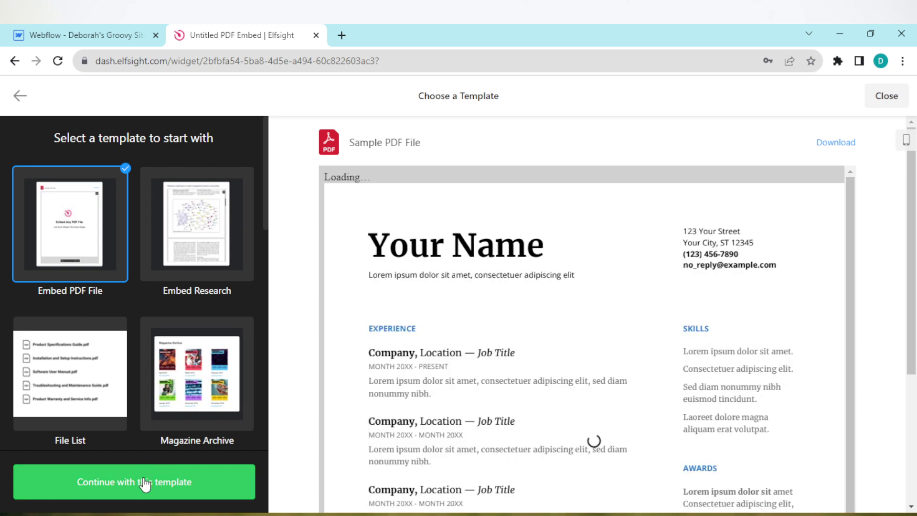
Use the Embed PDF File template, publish on the Free plan, and copy the embed code.
{"action": "left_click", "coordinate": [143, 480]}
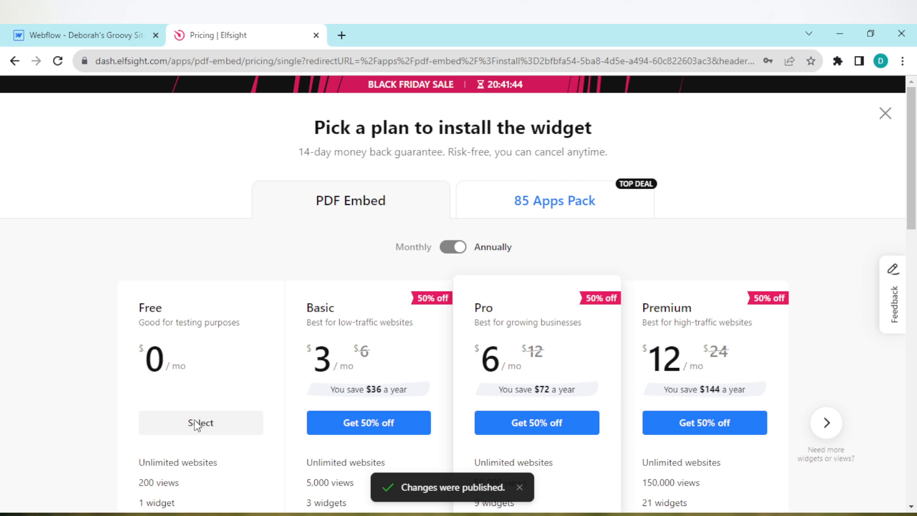
{"action": "left_click", "coordinate": [198, 424]}
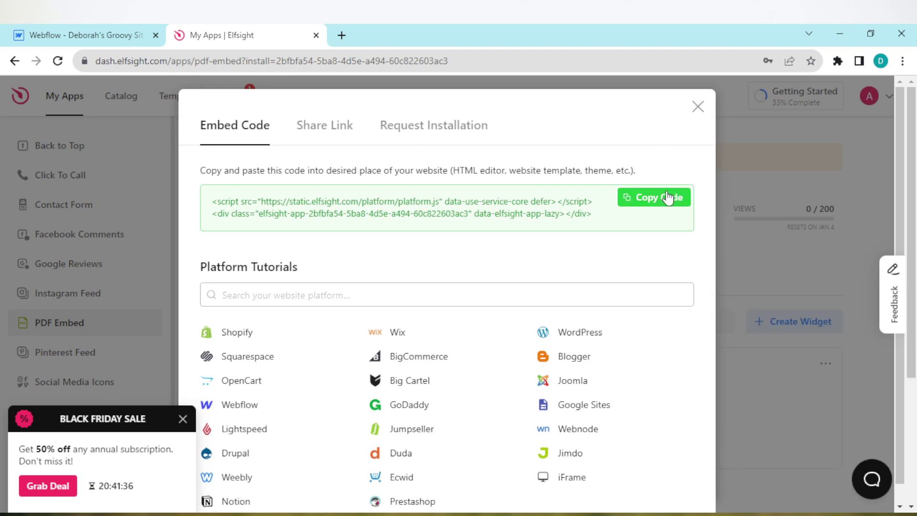
{"action": "left_click", "coordinate": [663, 198]}
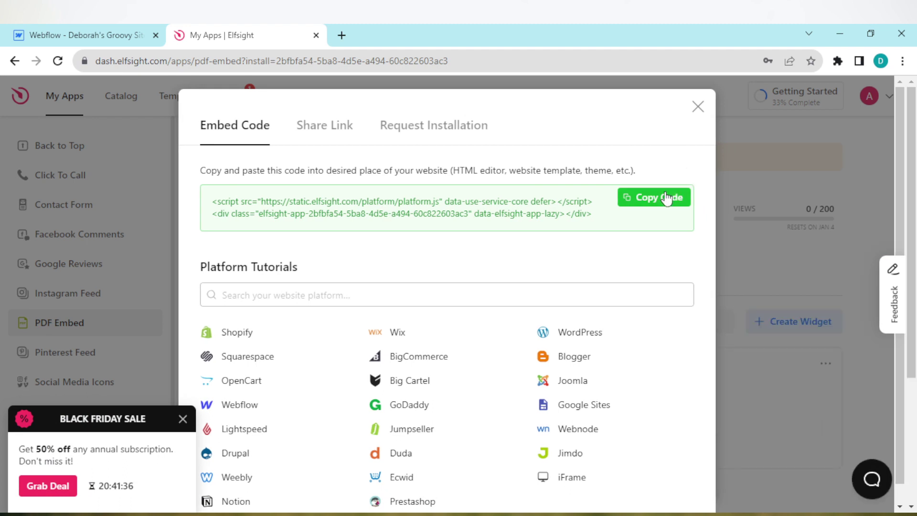
Return to the Webflow Designer and open the Add elements panel.
{"action": "left_click", "coordinate": [115, 39]}
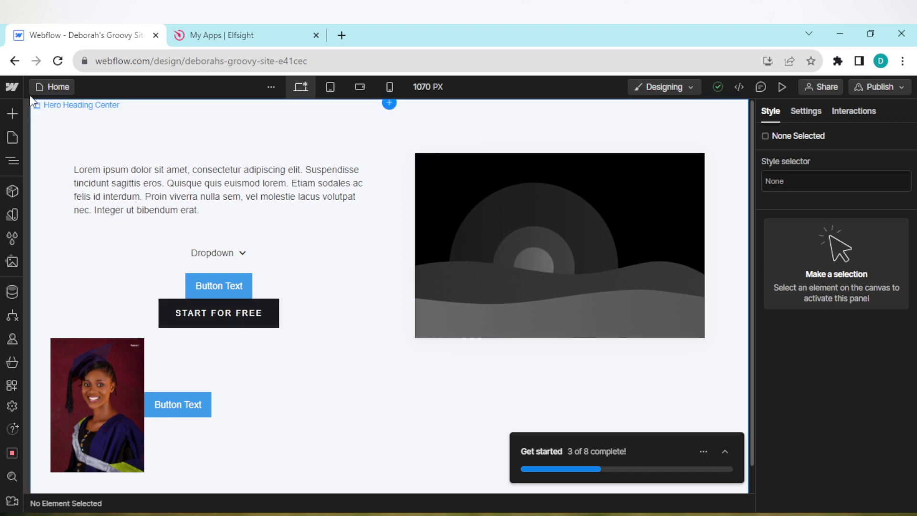
{"action": "left_click", "coordinate": [11, 115]}
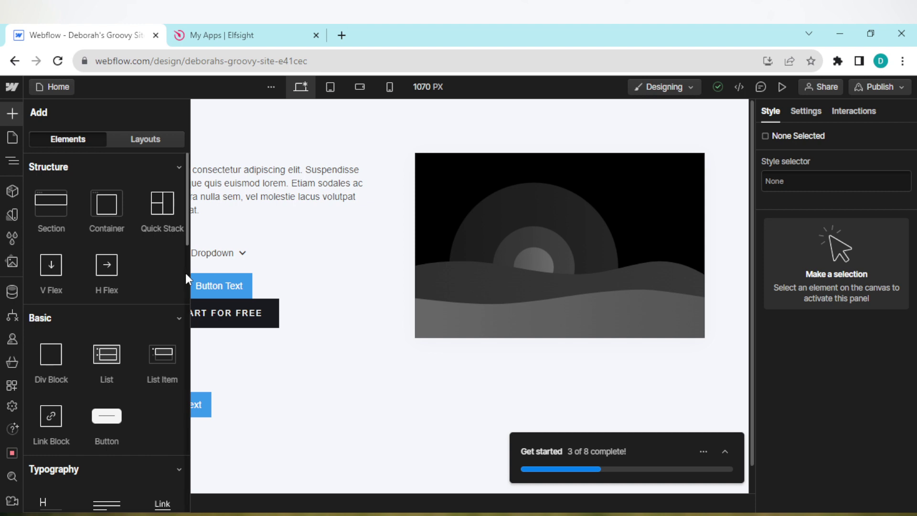
{"action": "scroll", "coordinate": [186, 273], "scroll_direction": "down", "scroll_amount": 4}
{"action": "scroll", "coordinate": [188, 386], "scroll_direction": "down", "scroll_amount": 4}
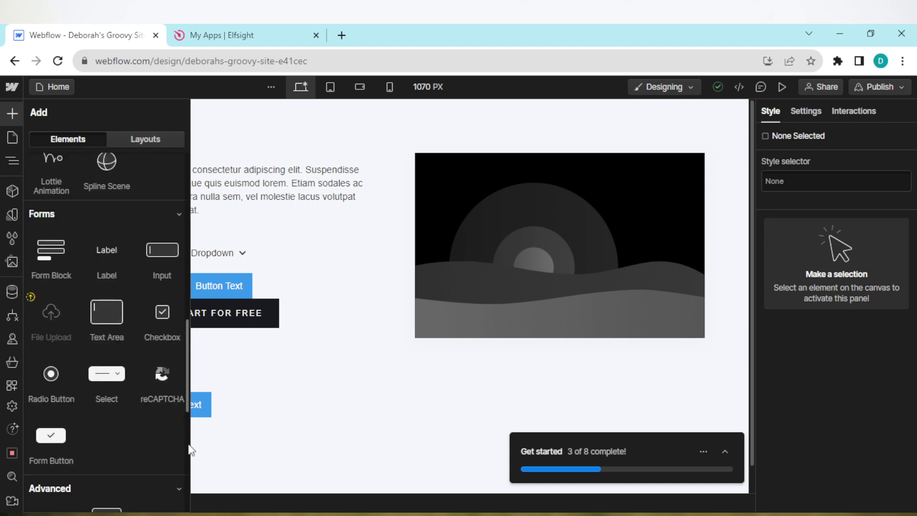
{"action": "scroll", "coordinate": [190, 455], "scroll_direction": "down", "scroll_amount": 5}
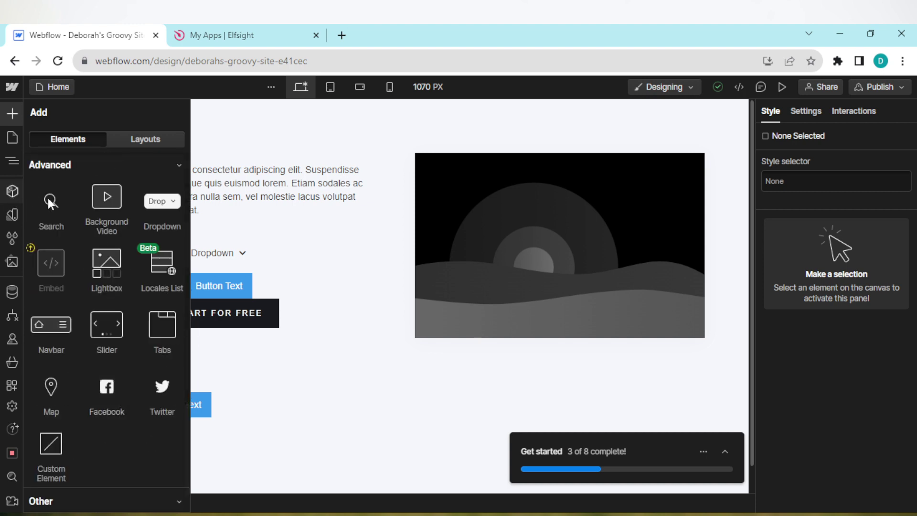